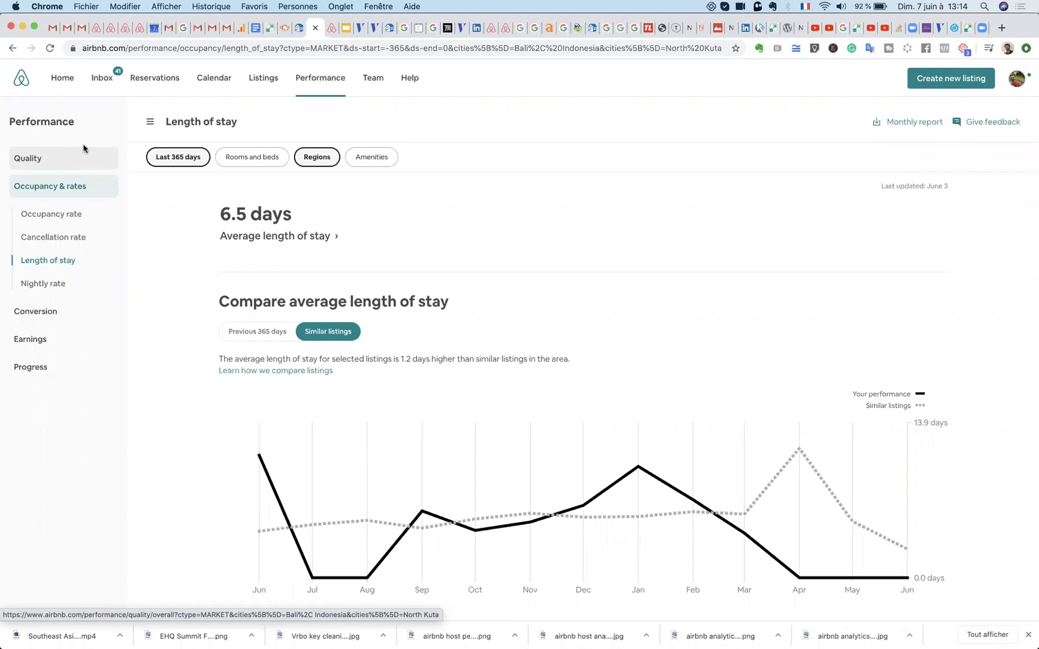
Browse the Quality, Occupancy & rates, Conversion, Earnings and Progress sections, ending on Occupancy & rates
left_click(35, 161)
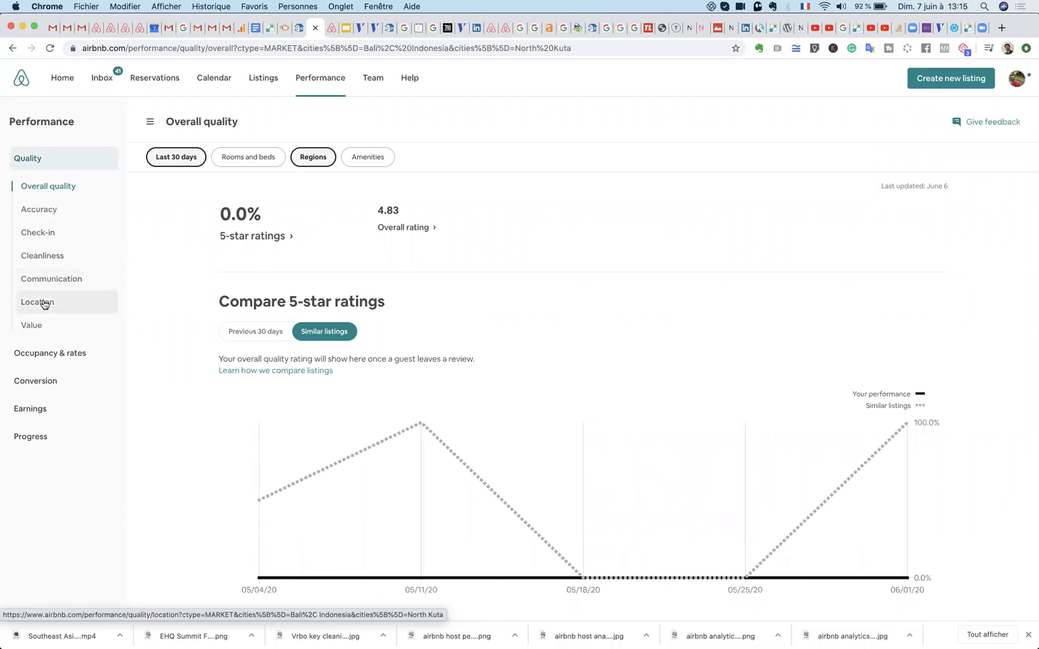
left_click(39, 358)
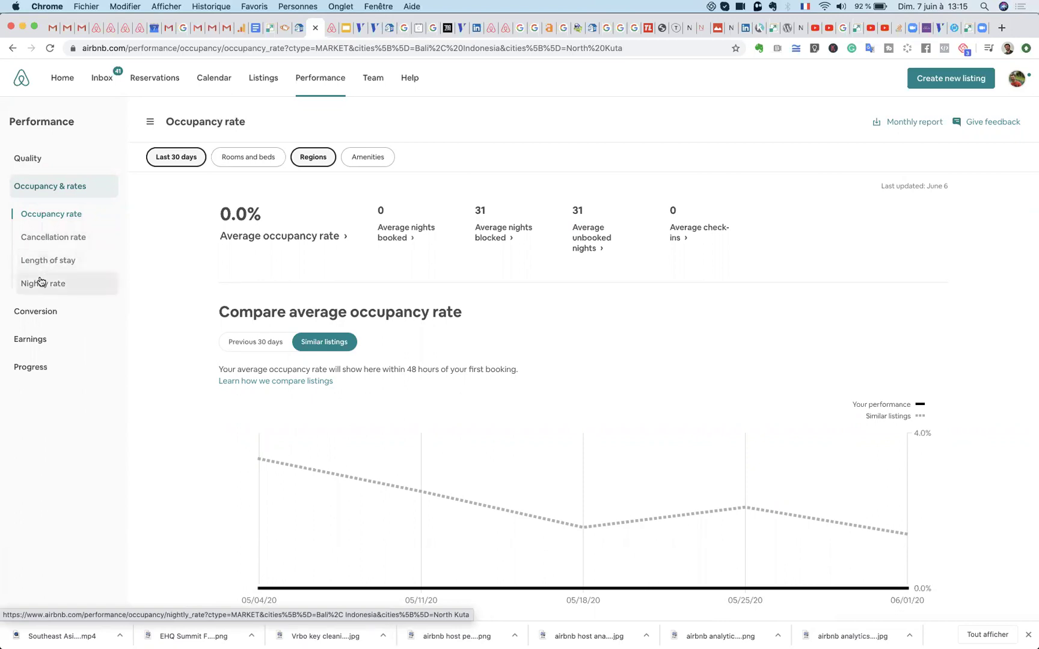
left_click(36, 310)
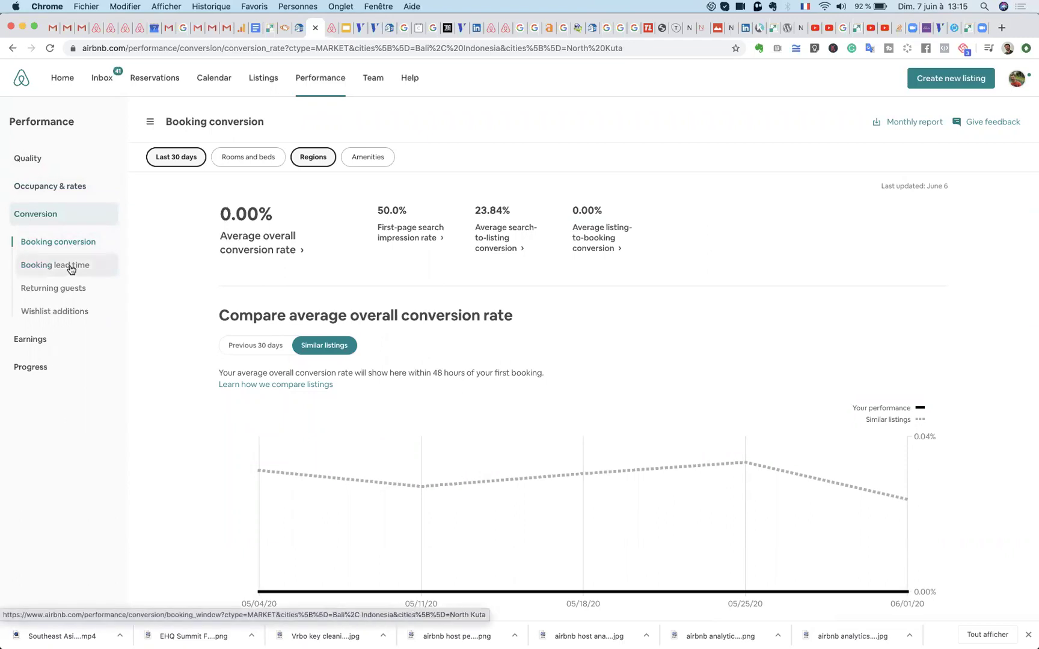
left_click(43, 341)
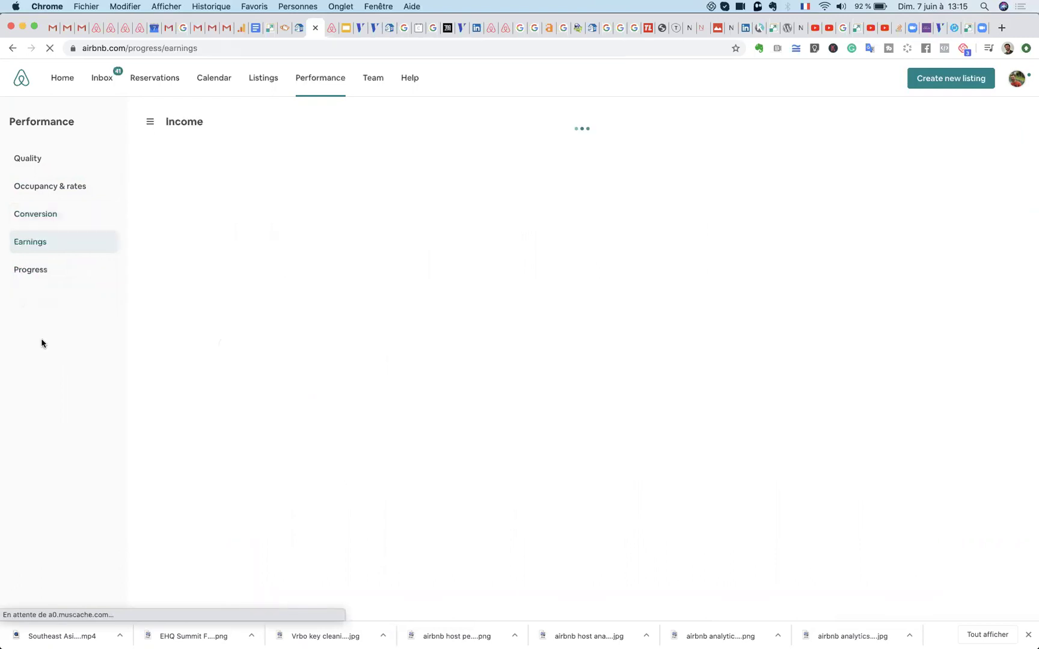
left_click(47, 269)
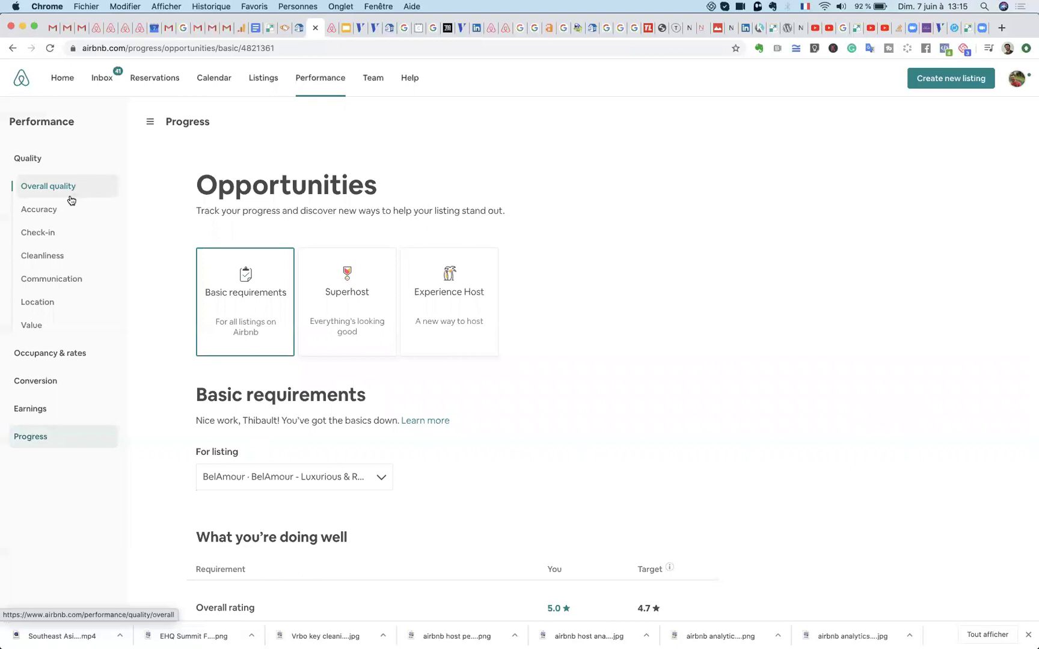
left_click(60, 354)
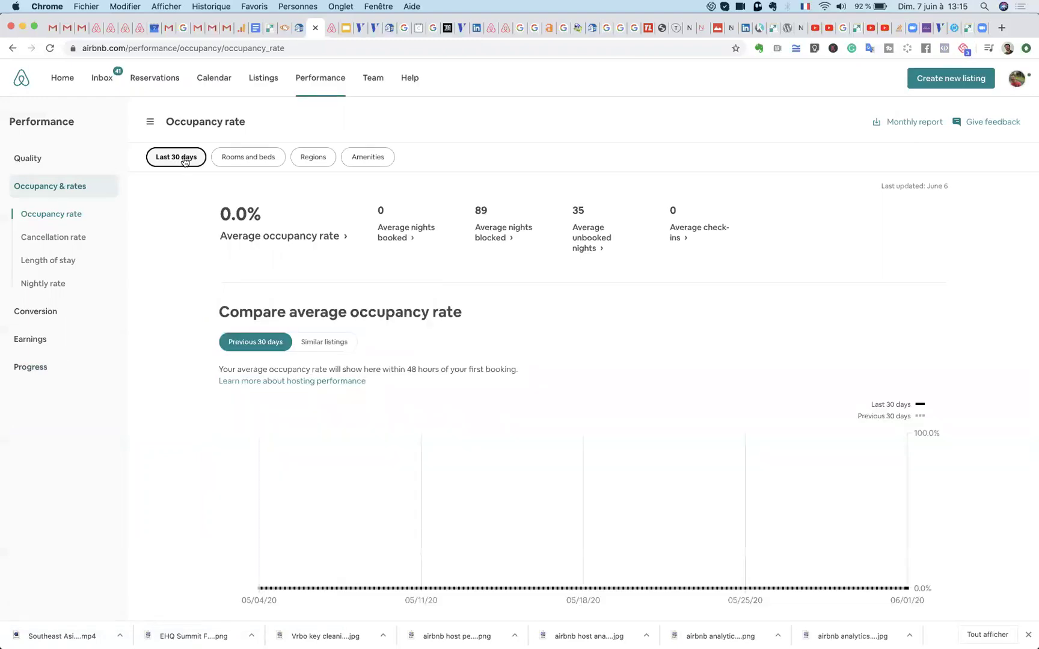
Switch to Booking conversion and set its time frame to Last 365 days
left_click(184, 161)
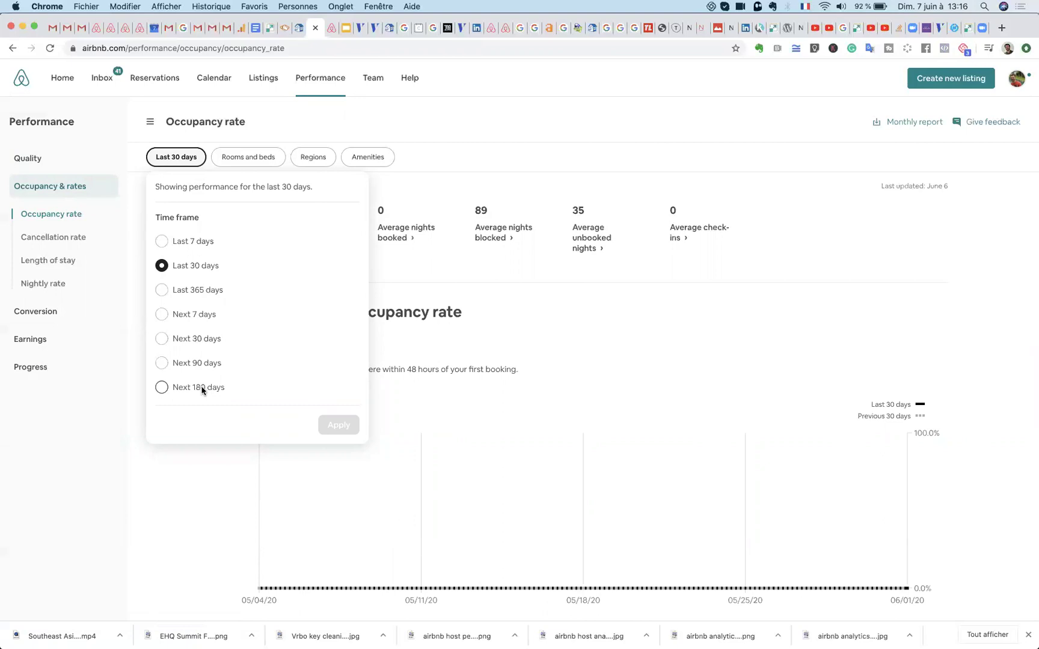
left_click(460, 177)
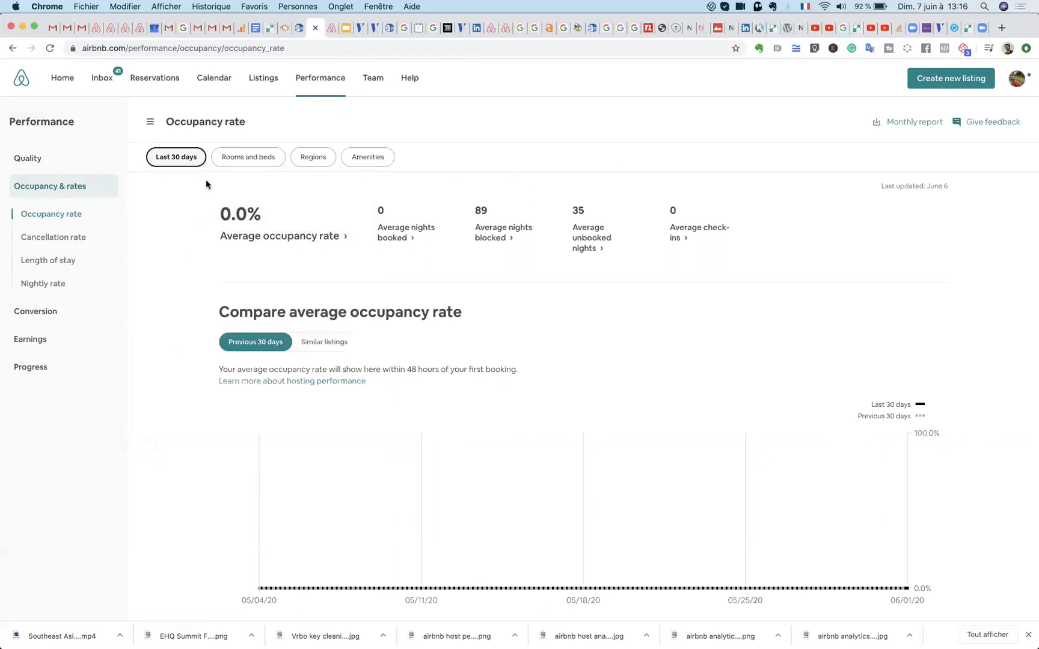
left_click(188, 160)
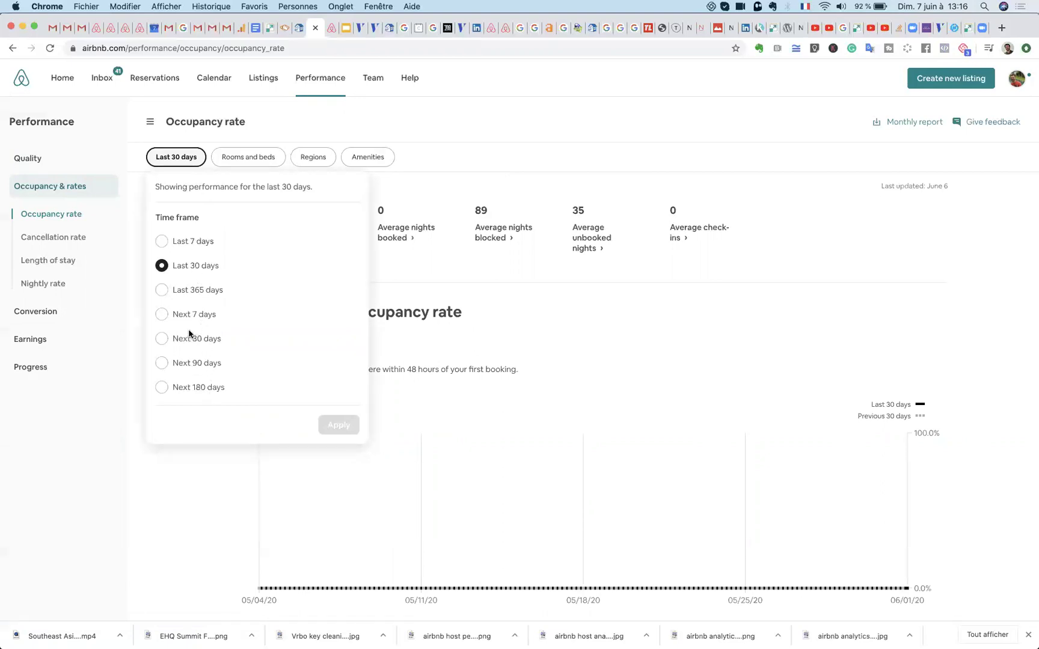
left_click(77, 305)
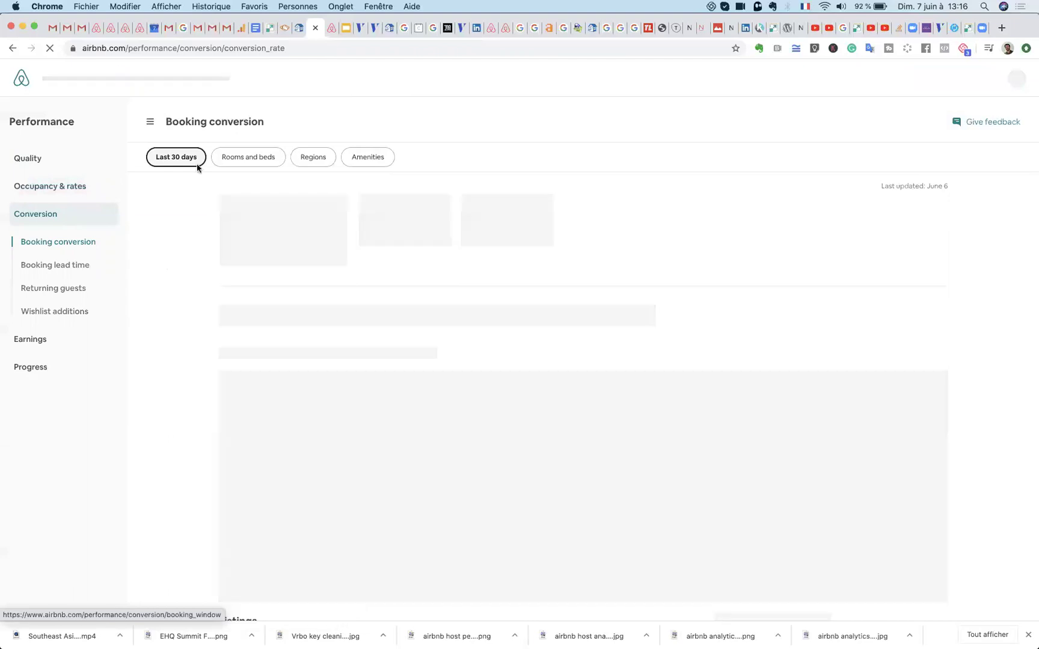
left_click(191, 163)
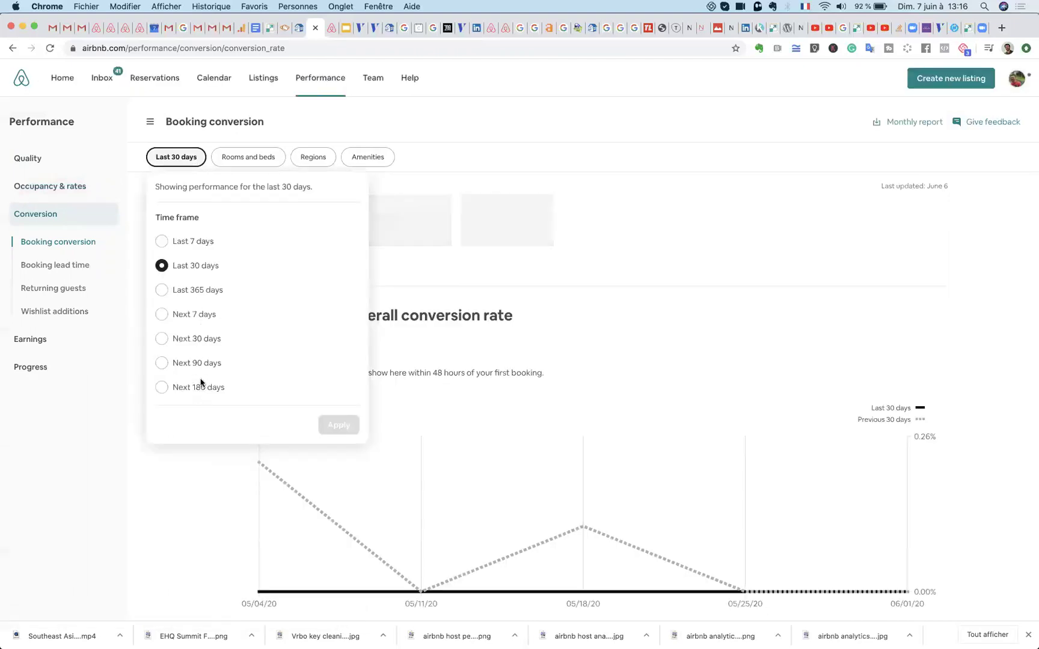
left_click(194, 290)
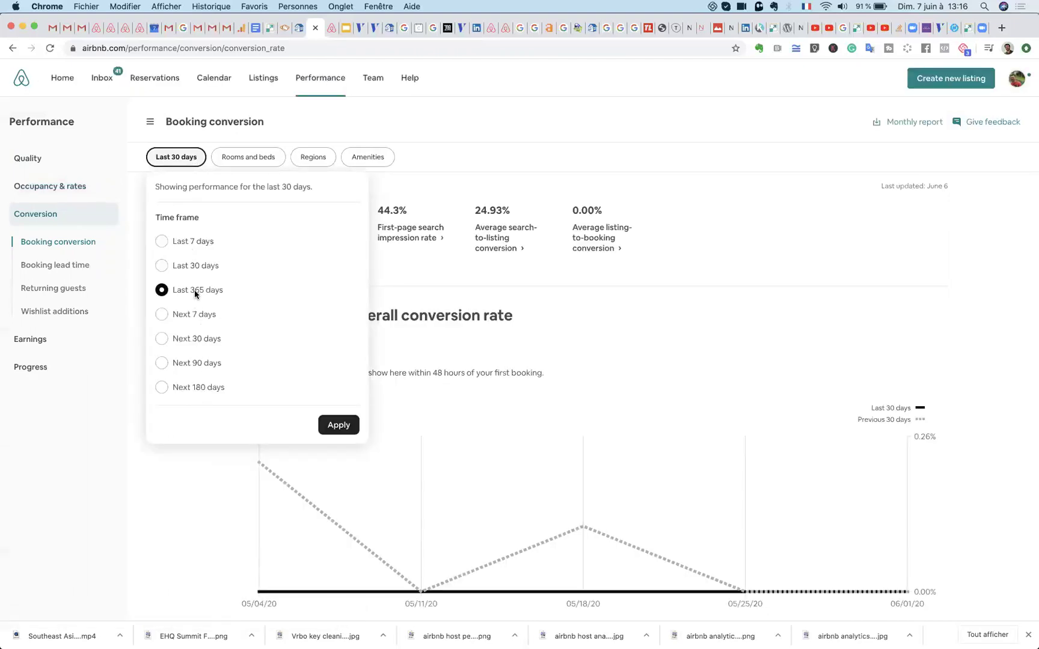
left_click(346, 428)
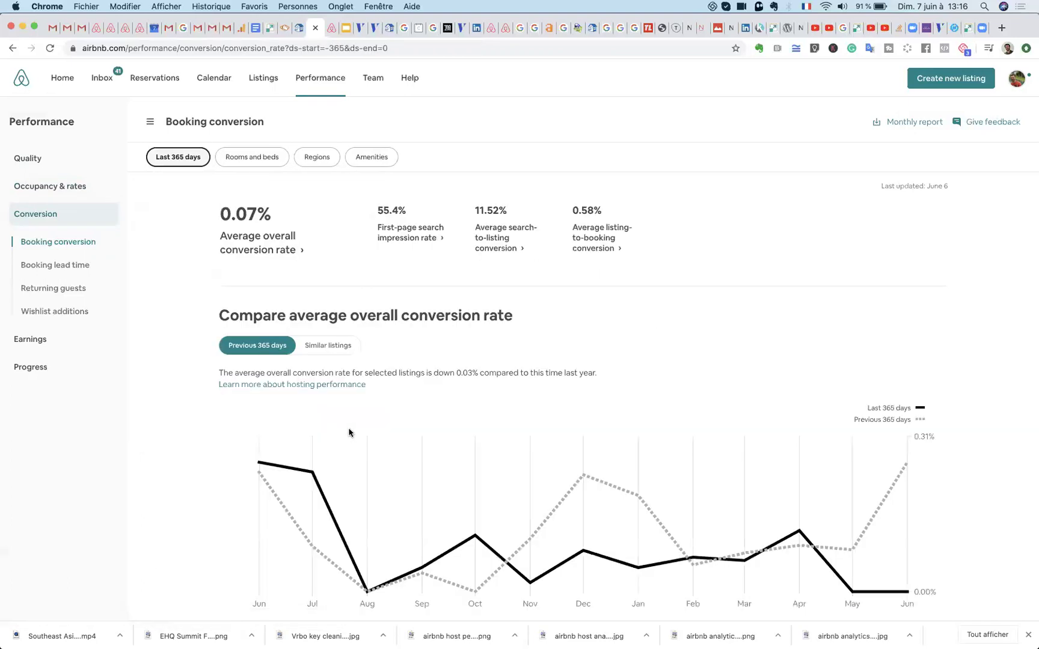
Filter the conversion figures to listings with 1 bedroom
left_click(280, 160)
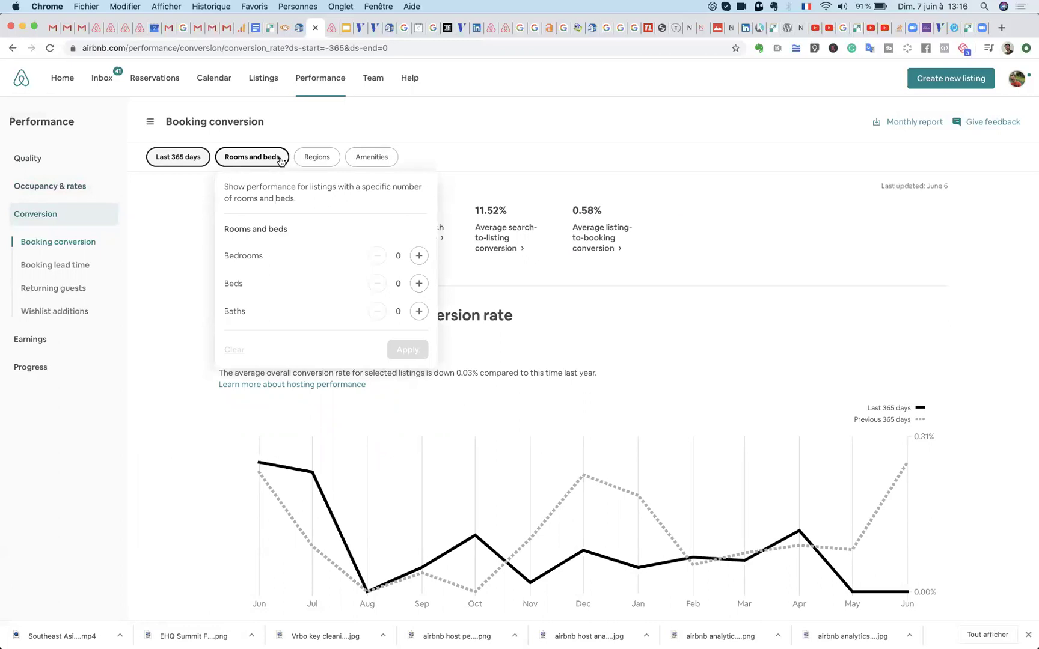
left_click(419, 256)
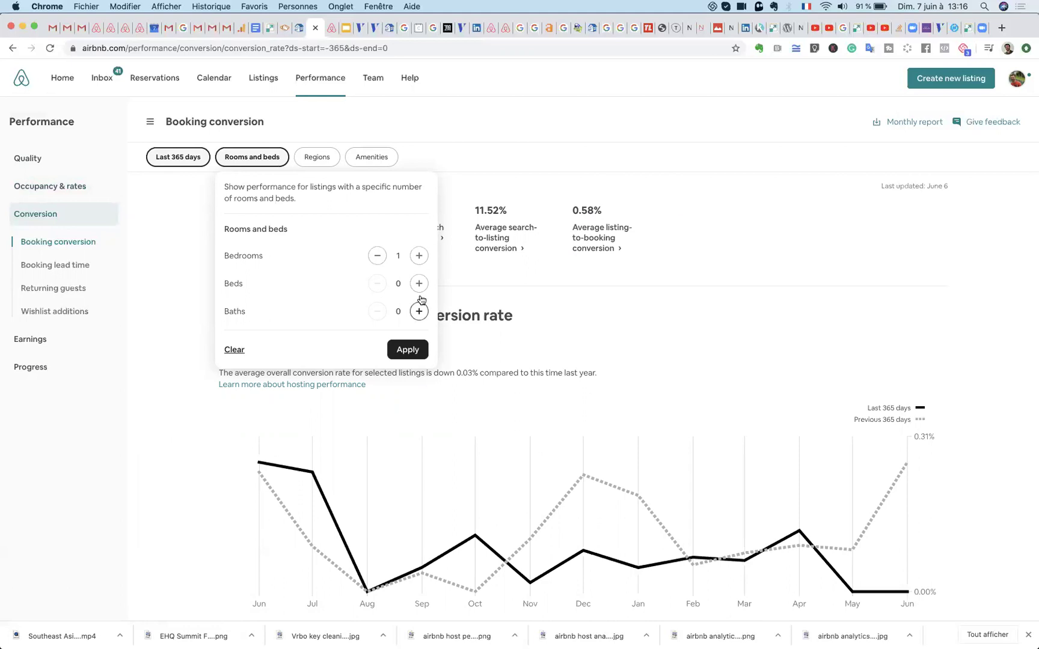
left_click(412, 350)
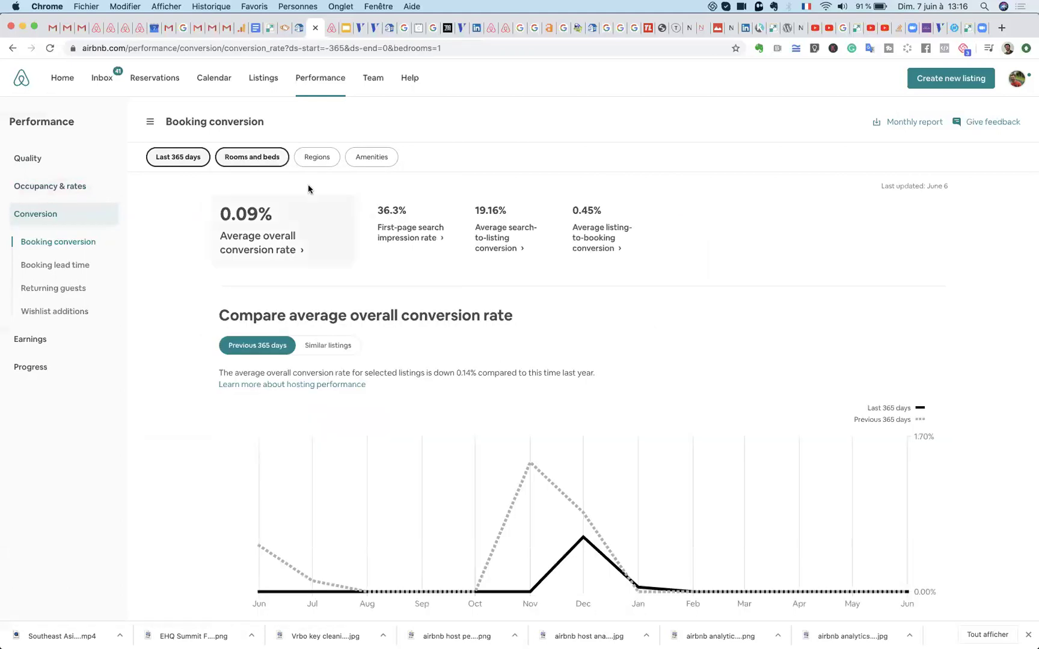
Check the Regions and Amenities filters, leaving Air conditioning unticked and nothing applied
left_click(316, 158)
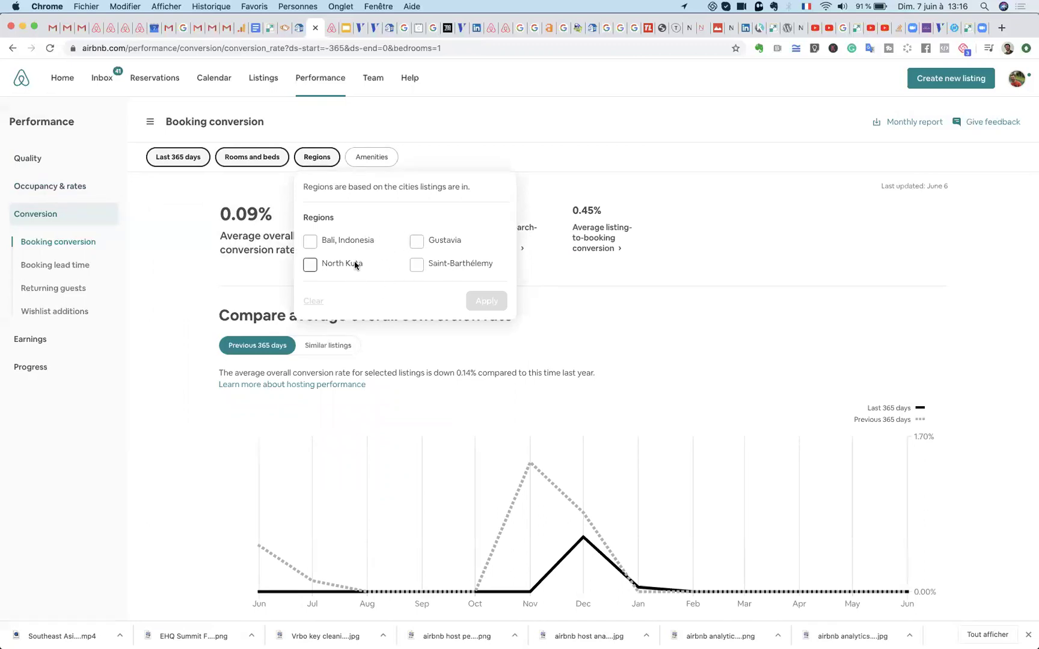
left_click(386, 165)
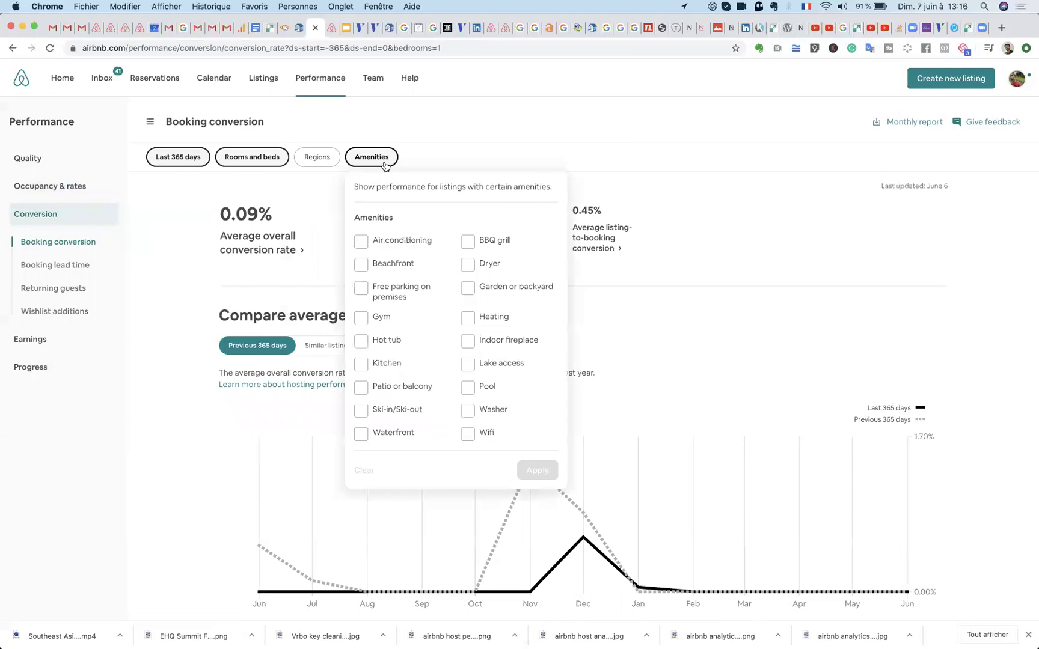
left_click(415, 243)
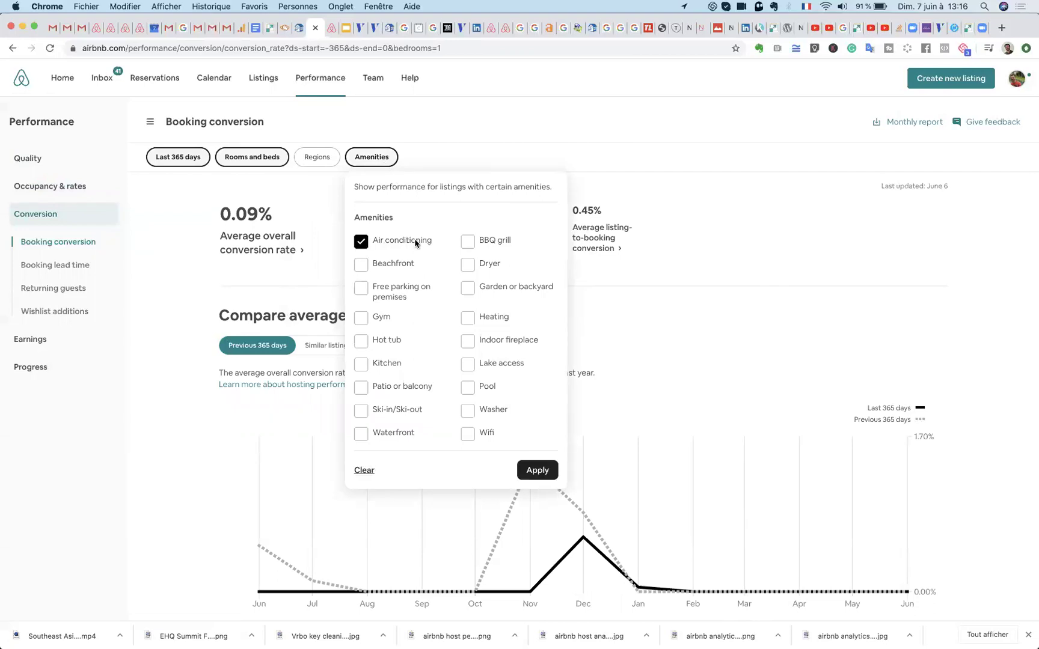
left_click(415, 242)
left_click(415, 242)
left_click(415, 242)
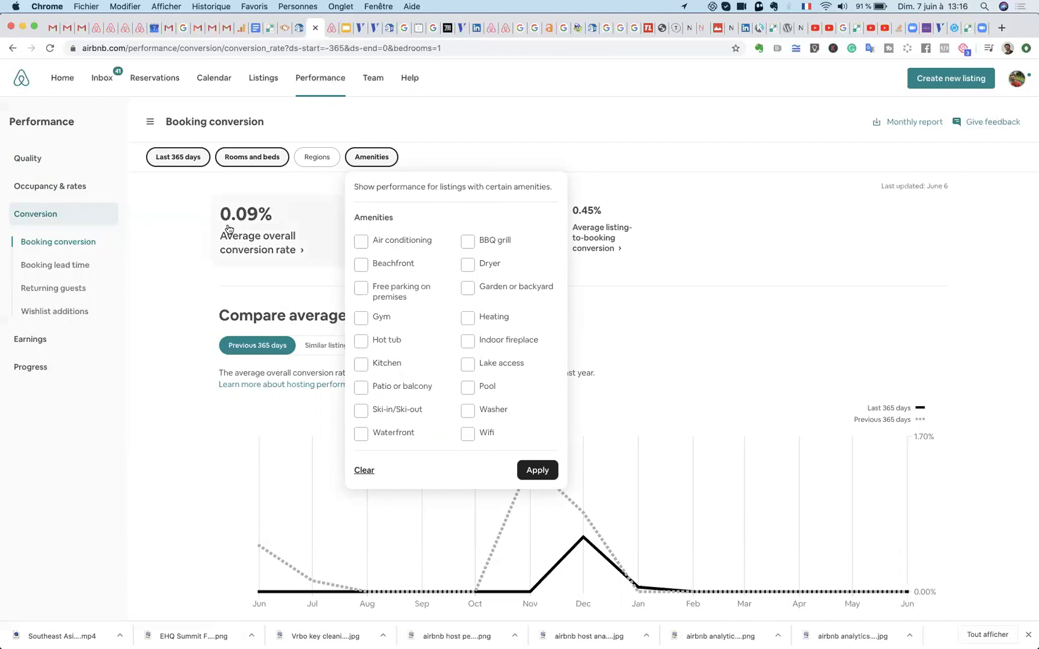
left_click(183, 227)
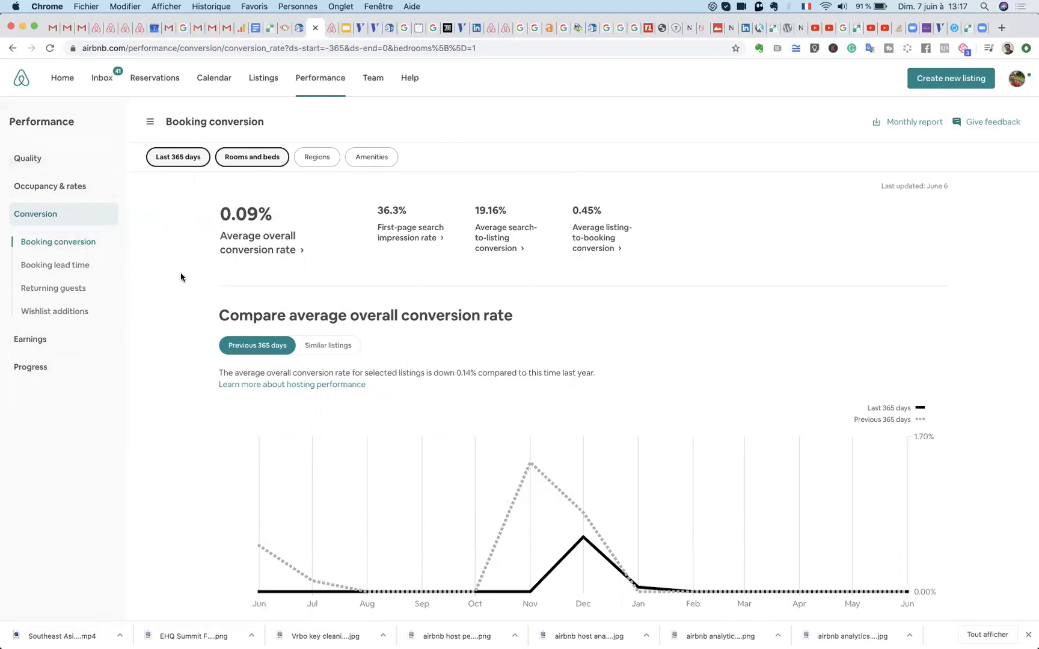
scroll(180, 277, "down", 5)
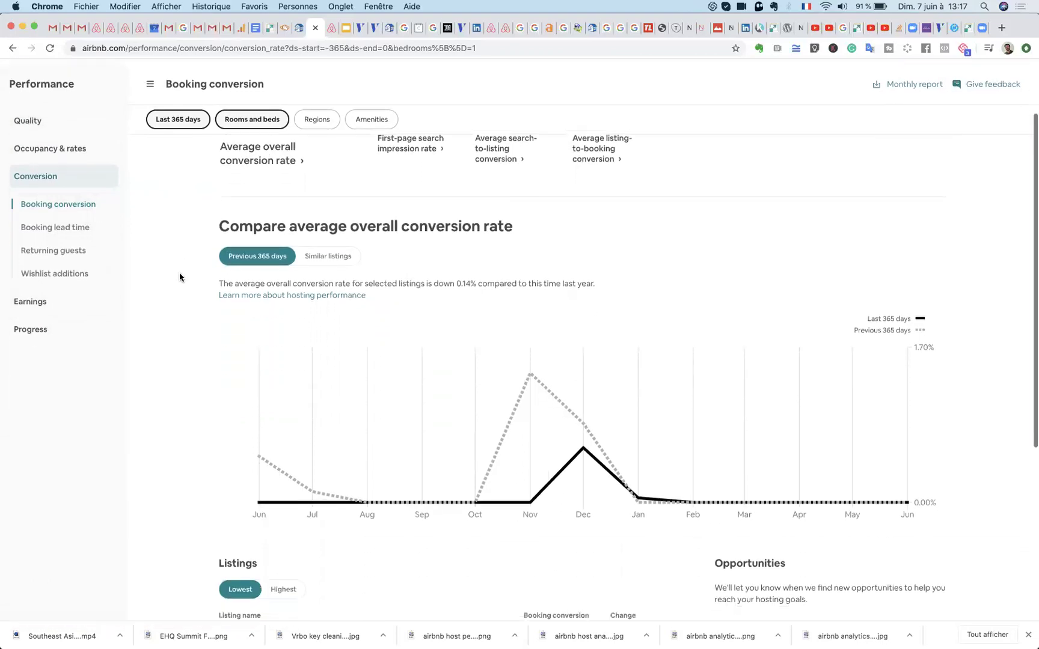
scroll(179, 277, "down", 2)
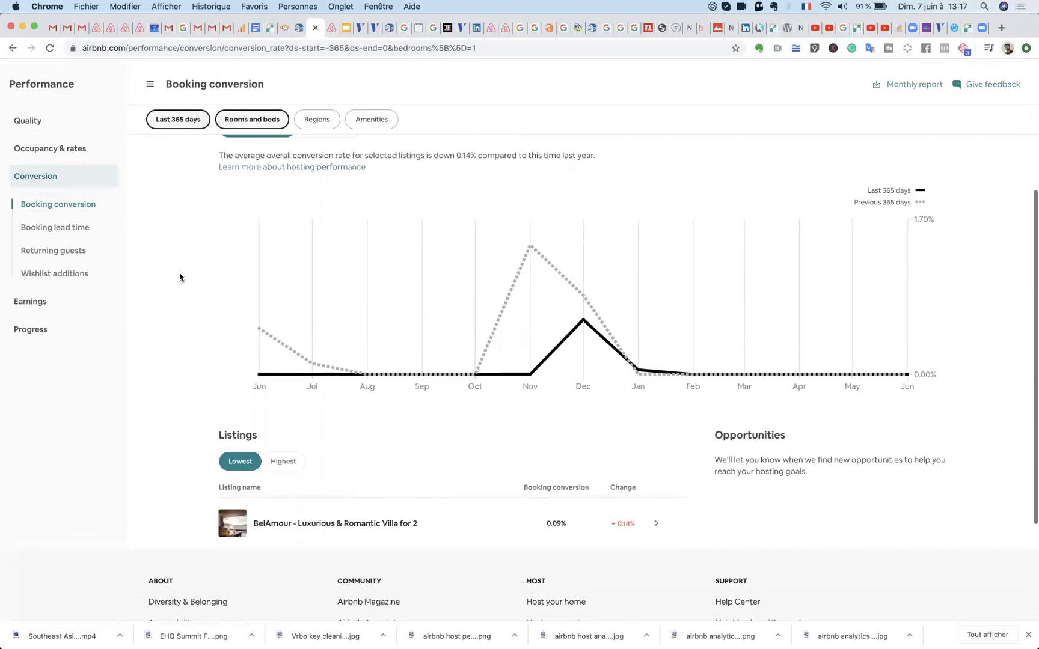
scroll(179, 274, "up", 2)
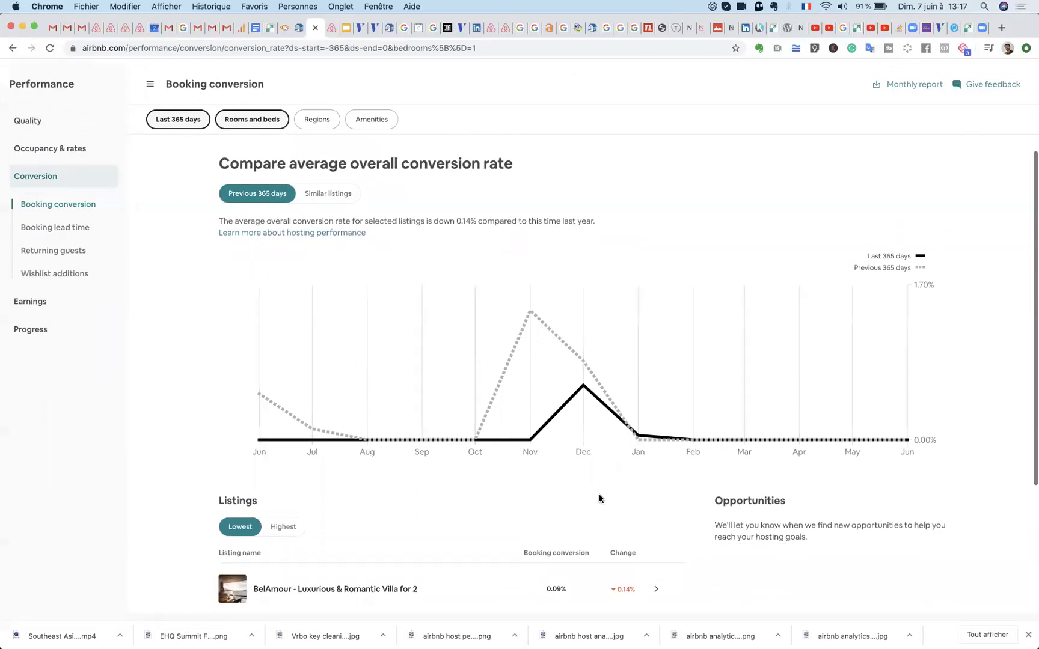
scroll(663, 500, "up", 1)
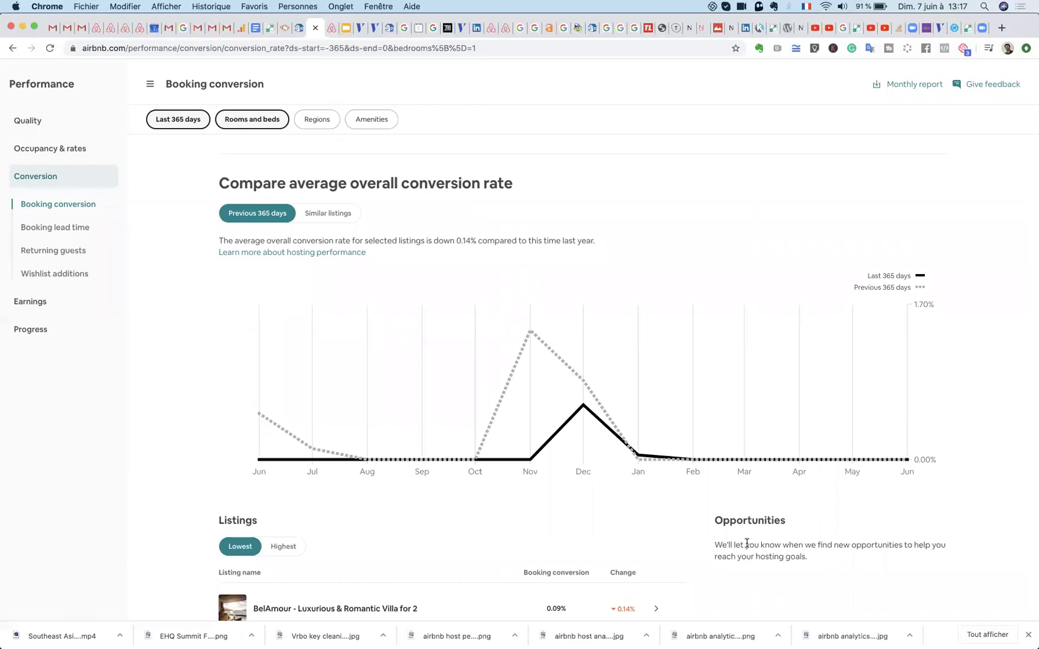
scroll(746, 543, "up", 1)
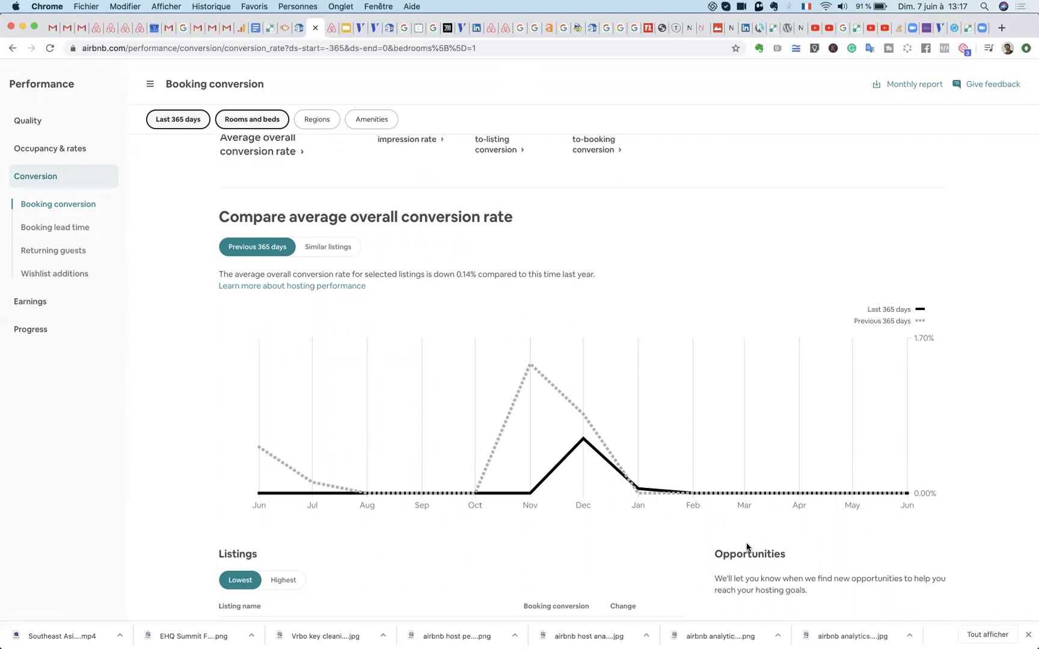
scroll(746, 543, "up", 2)
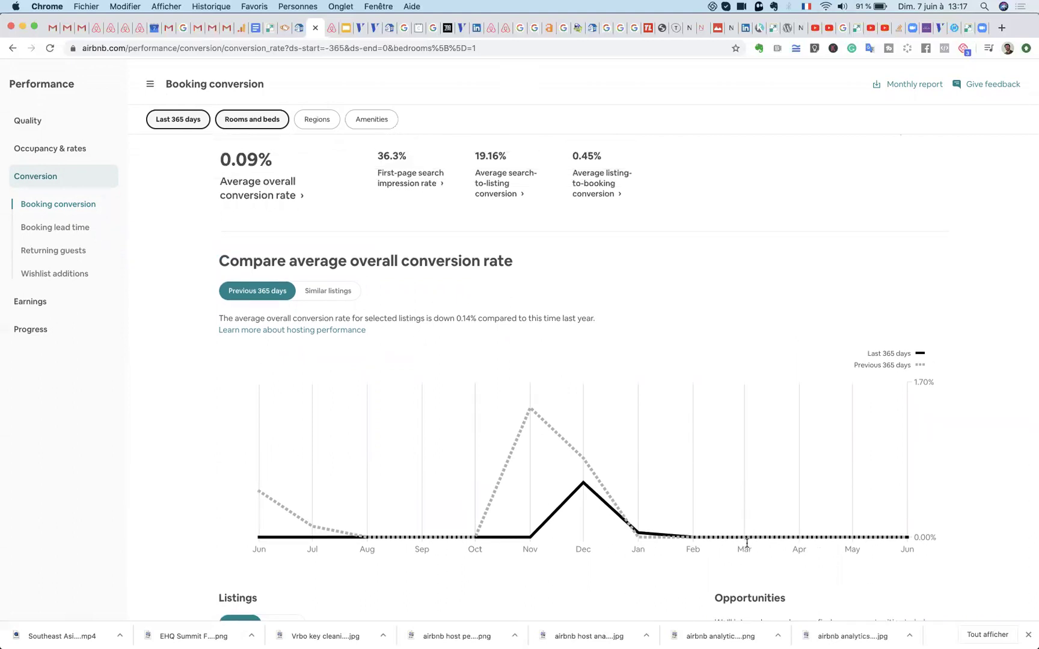
scroll(746, 543, "up", 2)
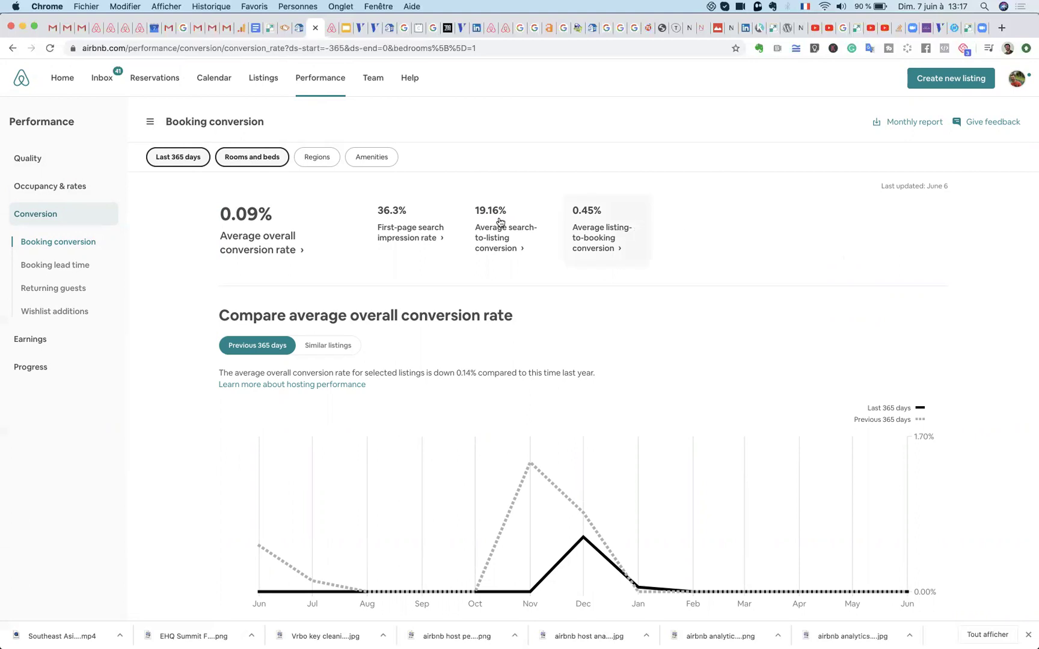
Switch the average overall conversion rate comparison to similar listings in the area
scroll(336, 270, "down", 3)
left_click(329, 268)
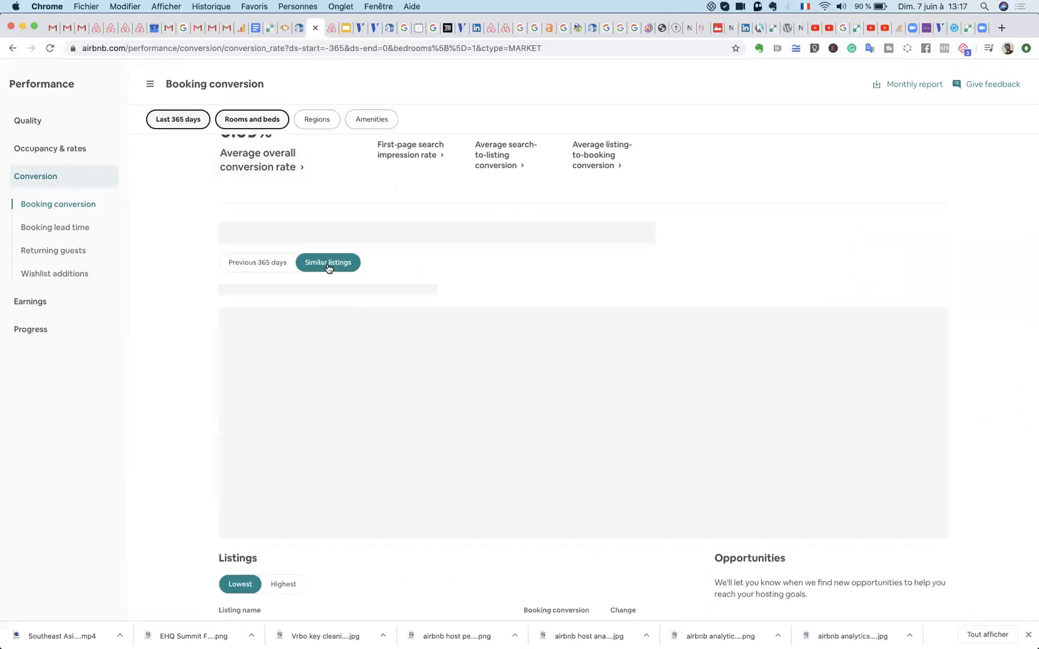